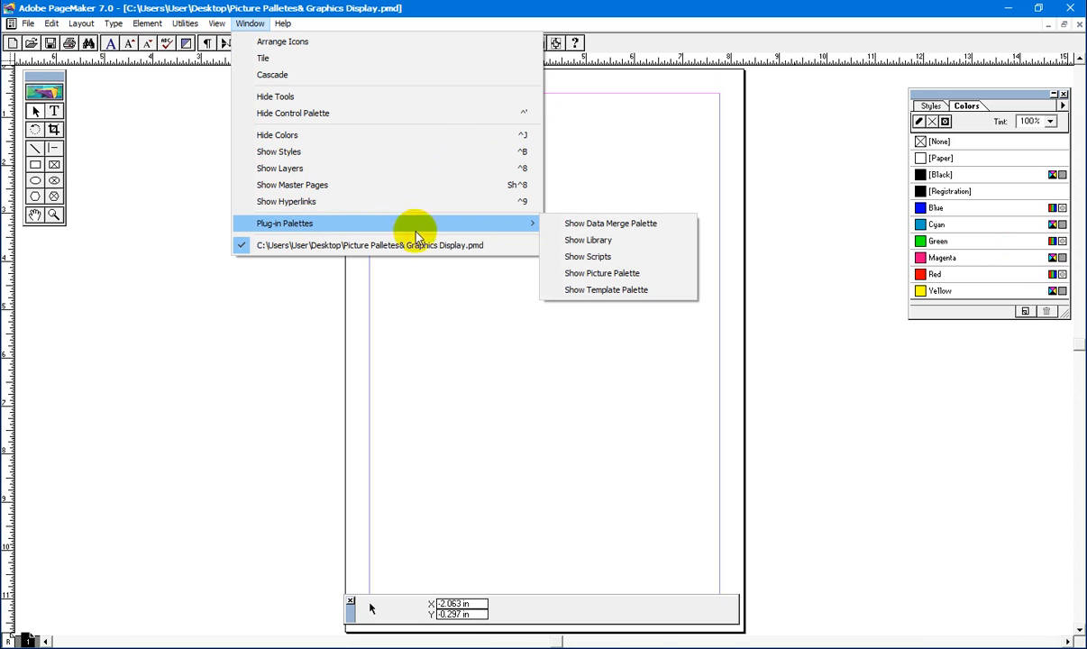
Show the Picture Palette and add Flower.jpg from D:\New folder to its At Home category
{"action": "left_click", "coordinate": [582, 273]}
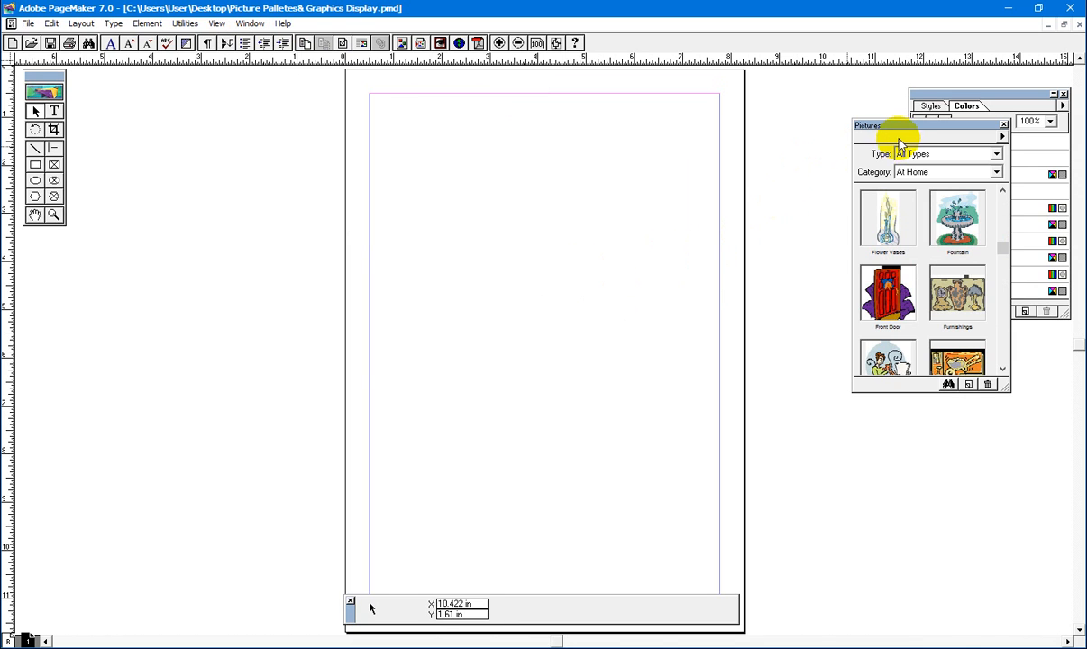
{"action": "left_click_drag", "start_coordinate": [903, 130], "coordinate": [897, 229]}
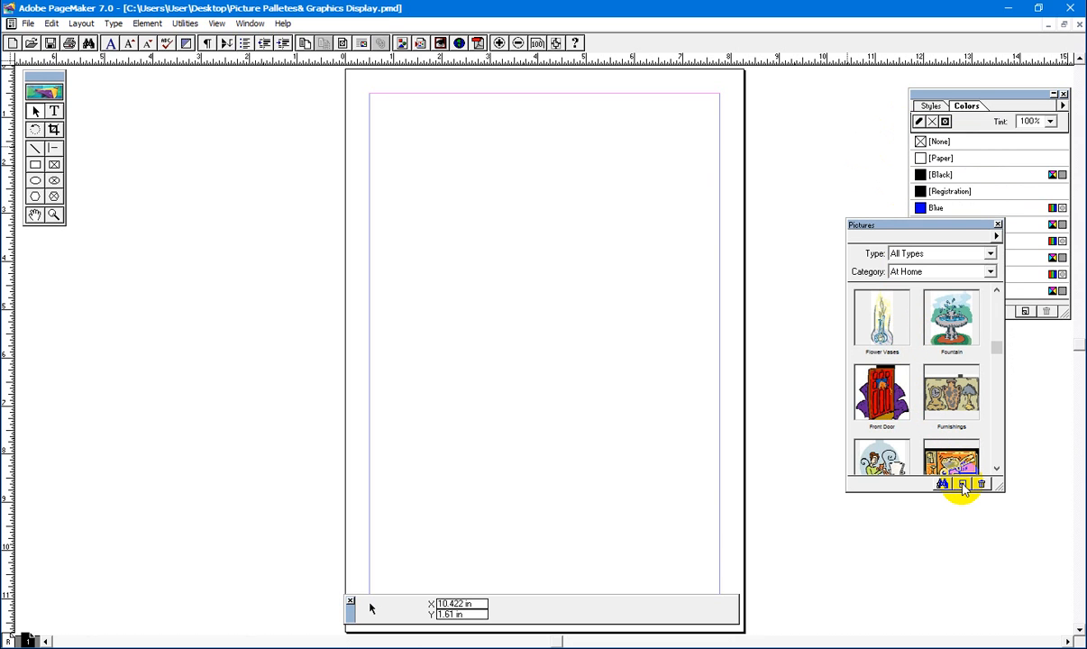
{"action": "left_click", "coordinate": [963, 485]}
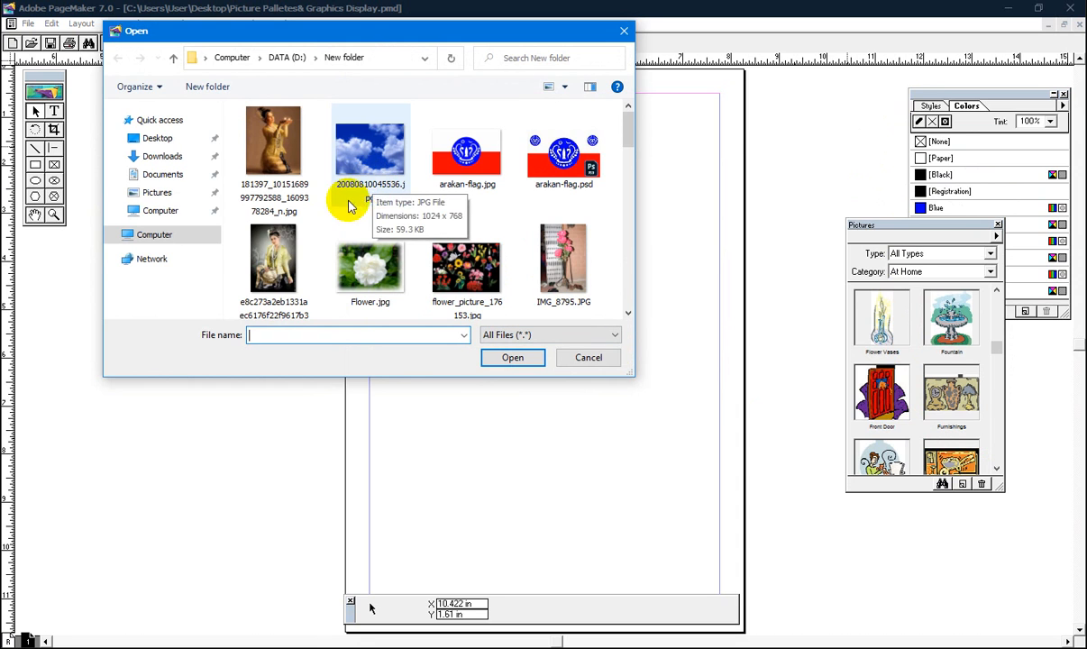
{"action": "left_click", "coordinate": [158, 237]}
{"action": "double_click", "coordinate": [323, 206]}
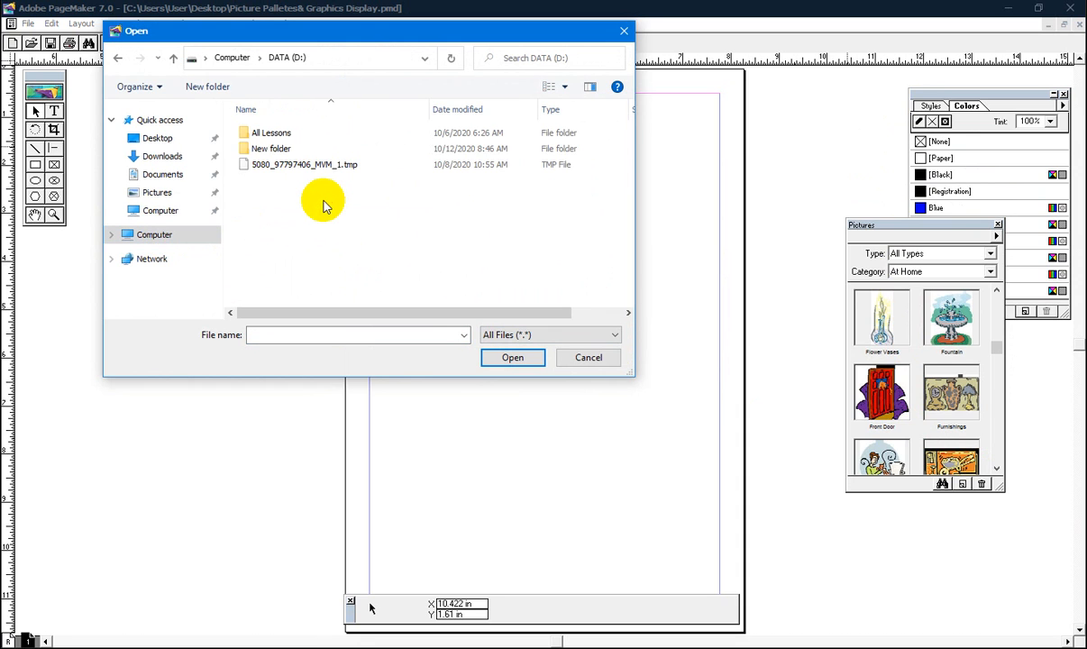
{"action": "double_click", "coordinate": [275, 149]}
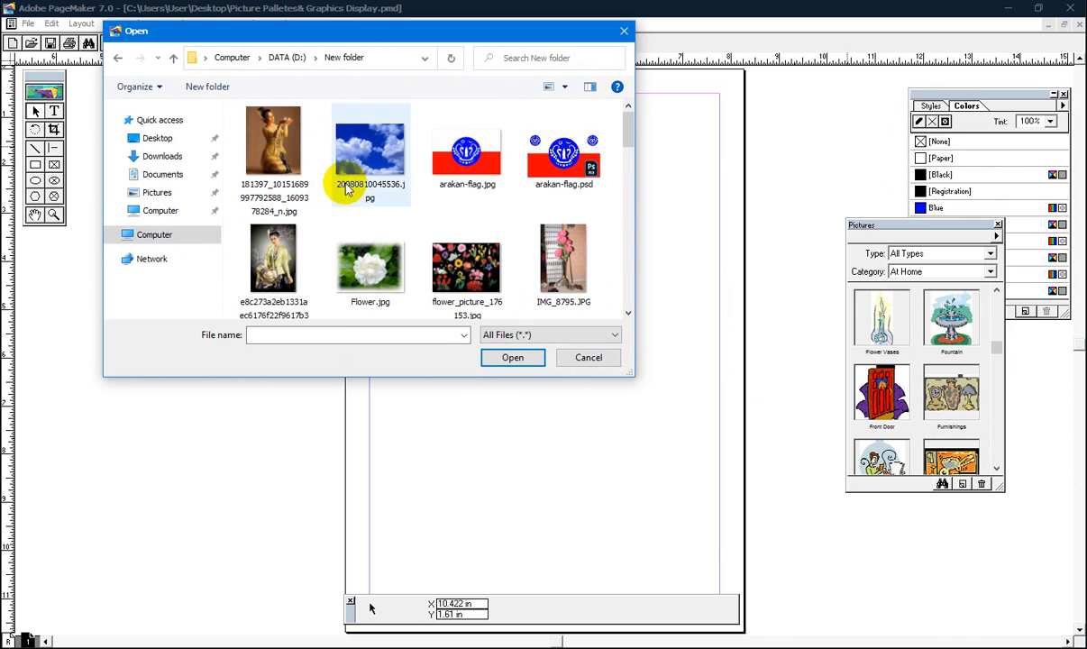
{"action": "left_click", "coordinate": [382, 282]}
{"action": "left_click", "coordinate": [519, 357]}
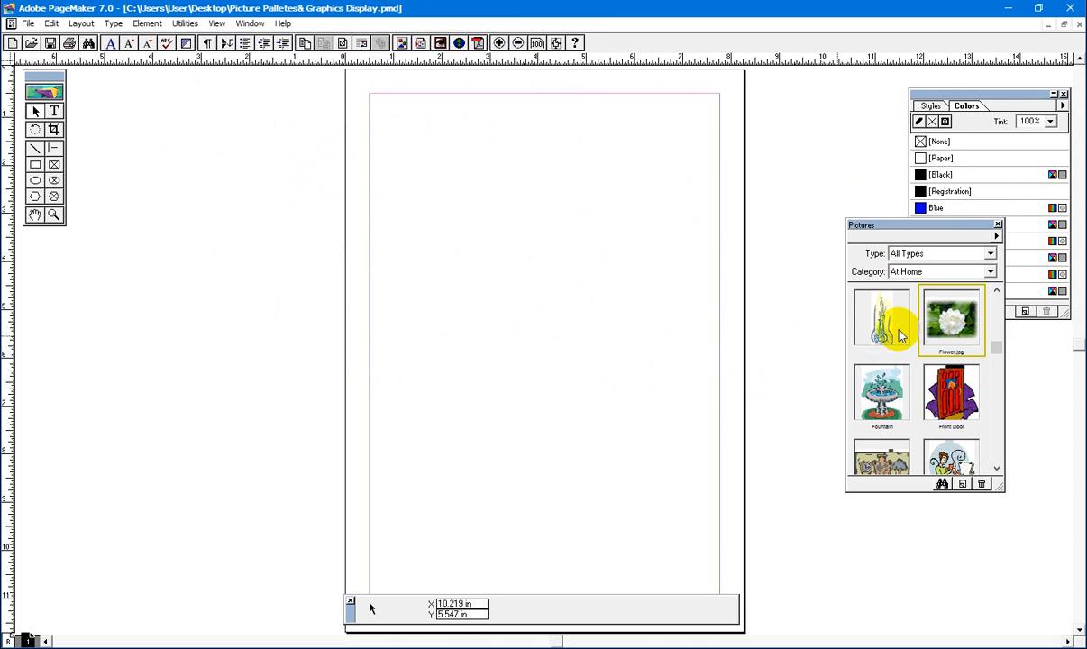
Place Flower.jpg from the picture palette on the upper half of the page, aligning its right edge with the right margin
{"action": "left_click_drag", "start_coordinate": [899, 230], "coordinate": [933, 144]}
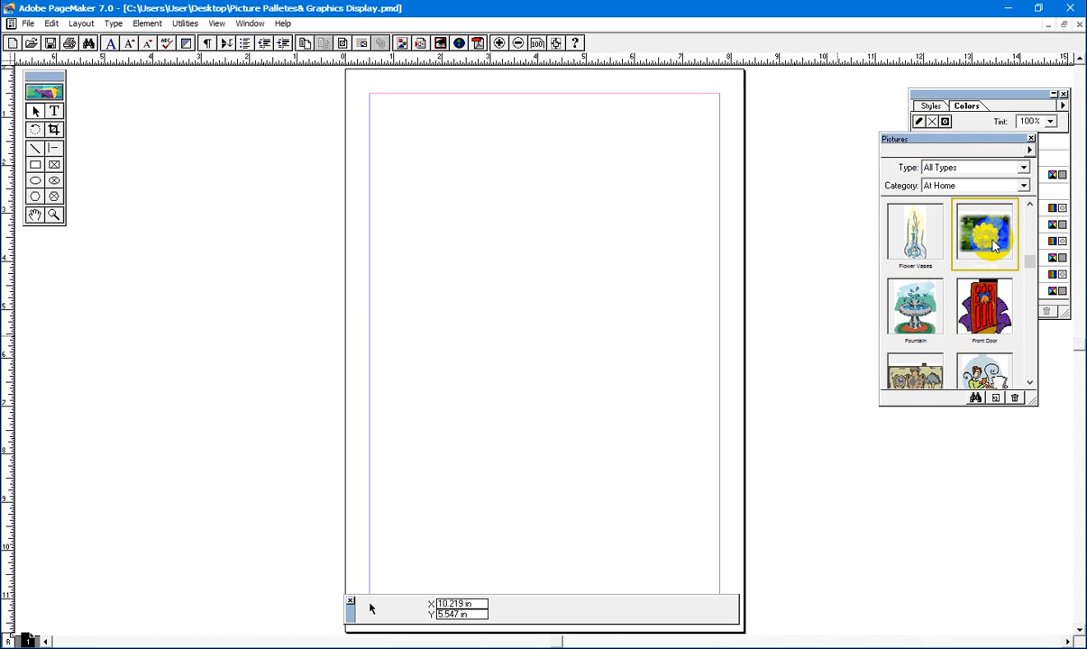
{"action": "left_click_drag", "start_coordinate": [414, 147], "coordinate": [615, 402]}
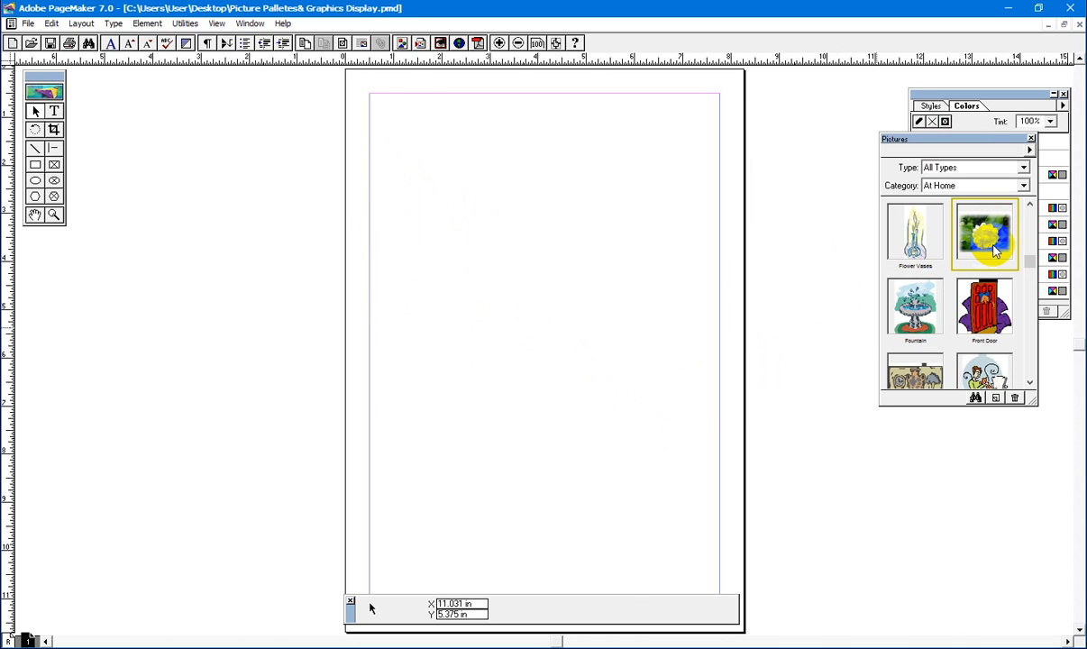
{"action": "left_click_drag", "start_coordinate": [986, 249], "coordinate": [501, 224]}
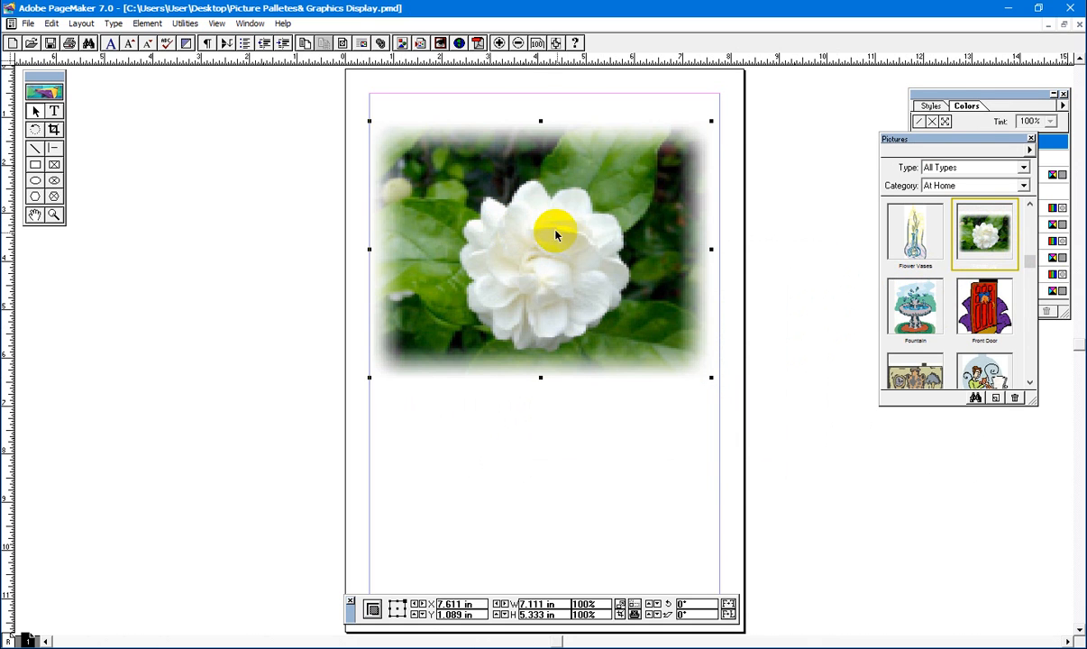
{"action": "left_click_drag", "start_coordinate": [595, 286], "coordinate": [607, 287]}
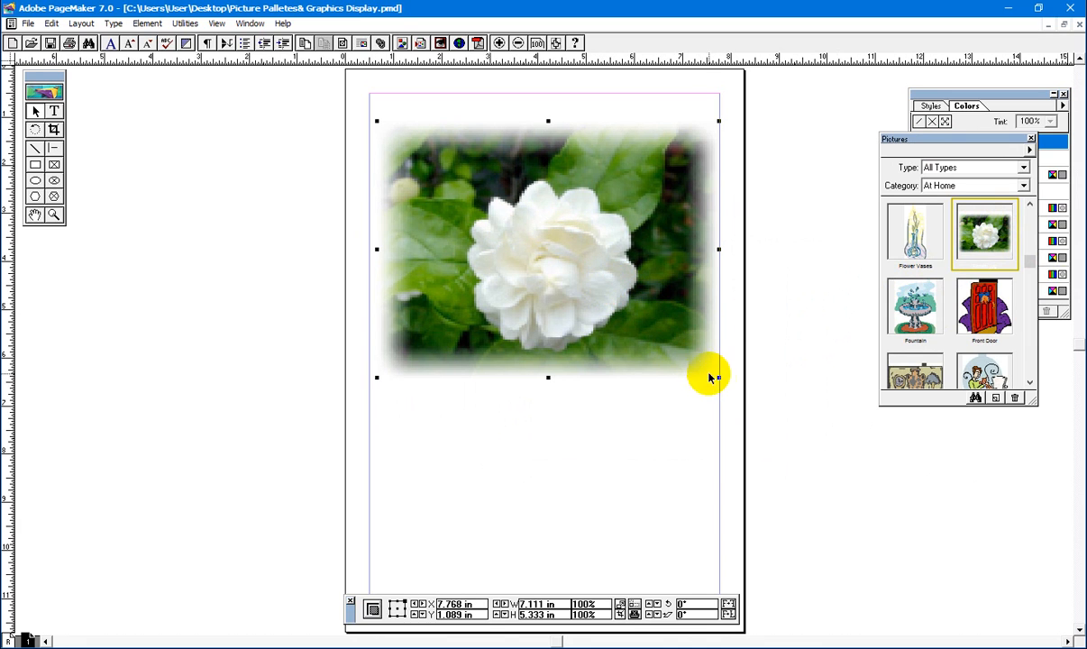
{"action": "left_click_drag", "start_coordinate": [789, 424], "coordinate": [318, 102]}
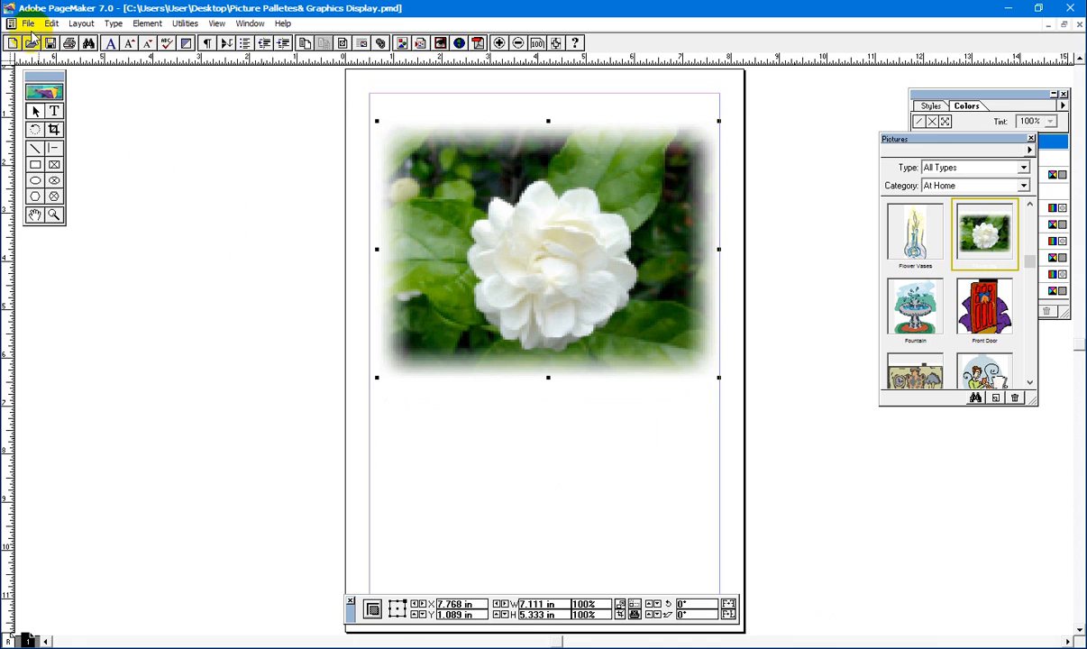
{"action": "left_click", "coordinate": [28, 24]}
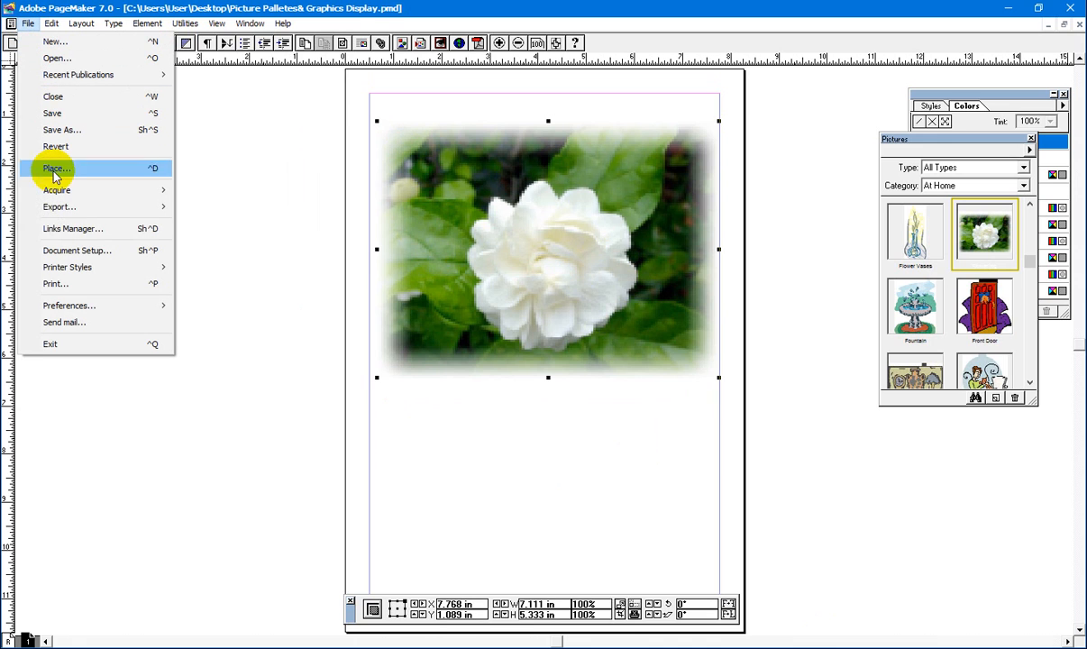
{"action": "left_click", "coordinate": [79, 306]}
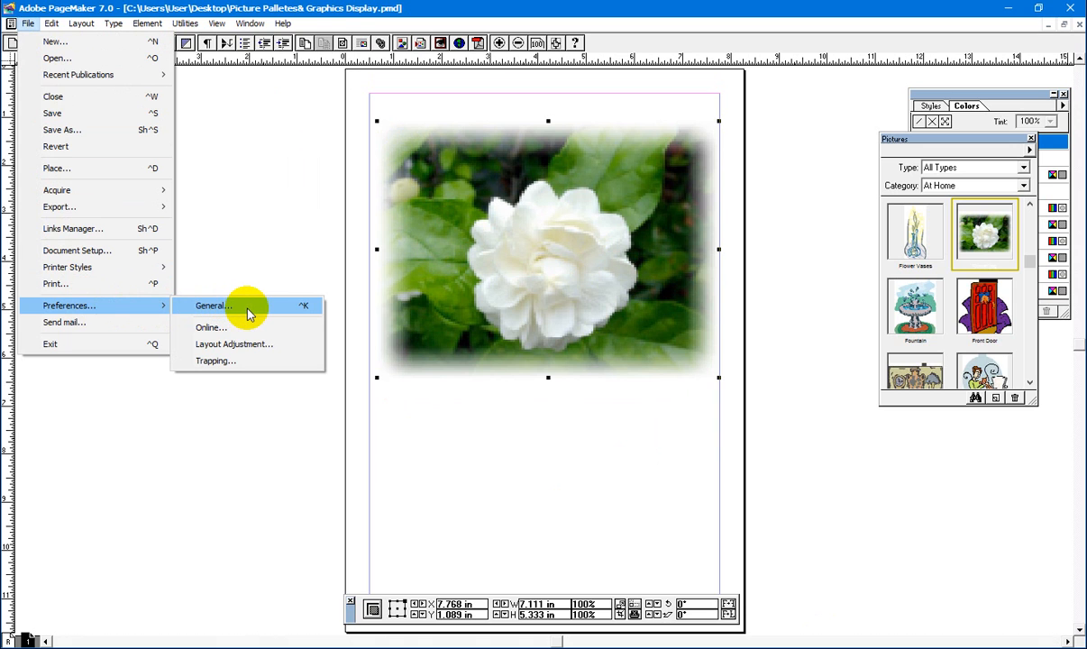
{"action": "left_click", "coordinate": [213, 305]}
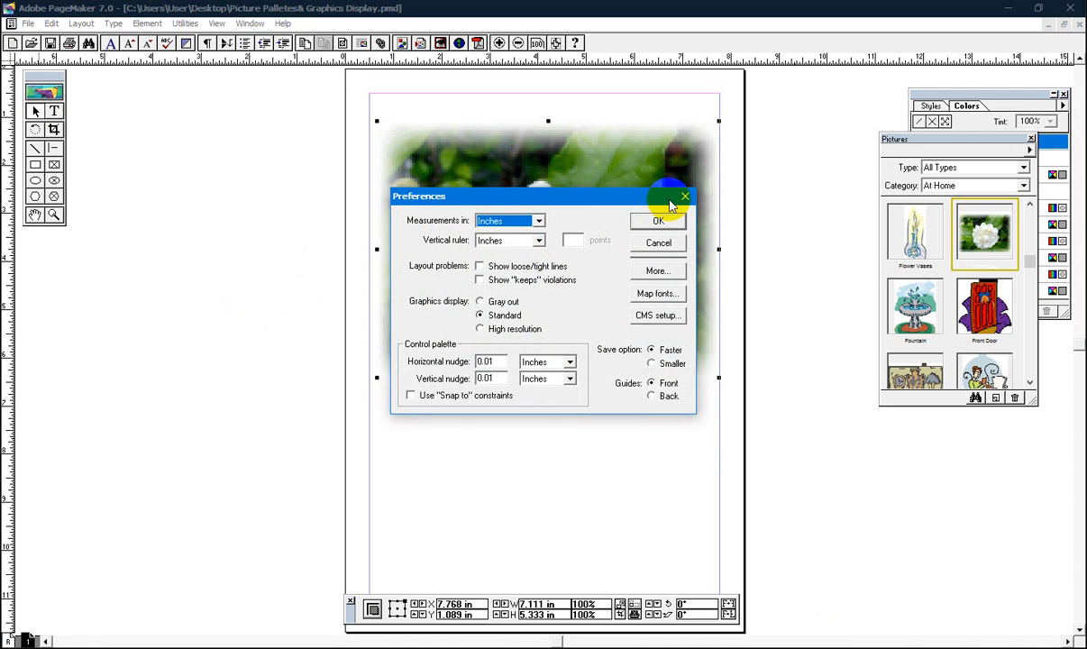
{"action": "left_click", "coordinate": [692, 195]}
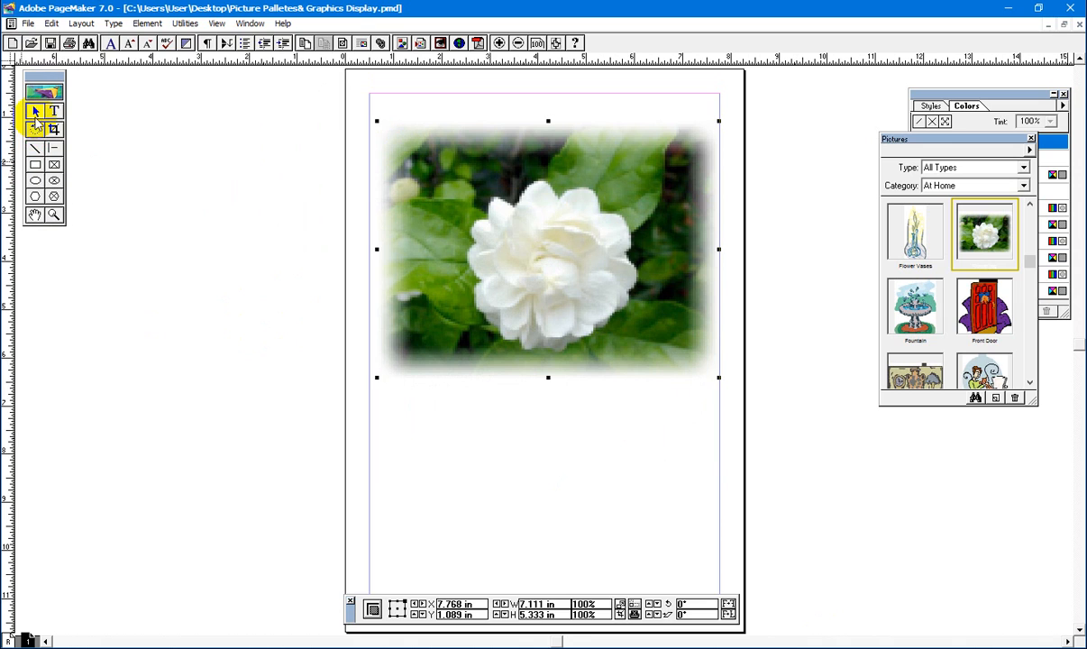
Set the graphics display preference to Gray out and move the placed picture slightly down the page
{"action": "double_click", "coordinate": [35, 115]}
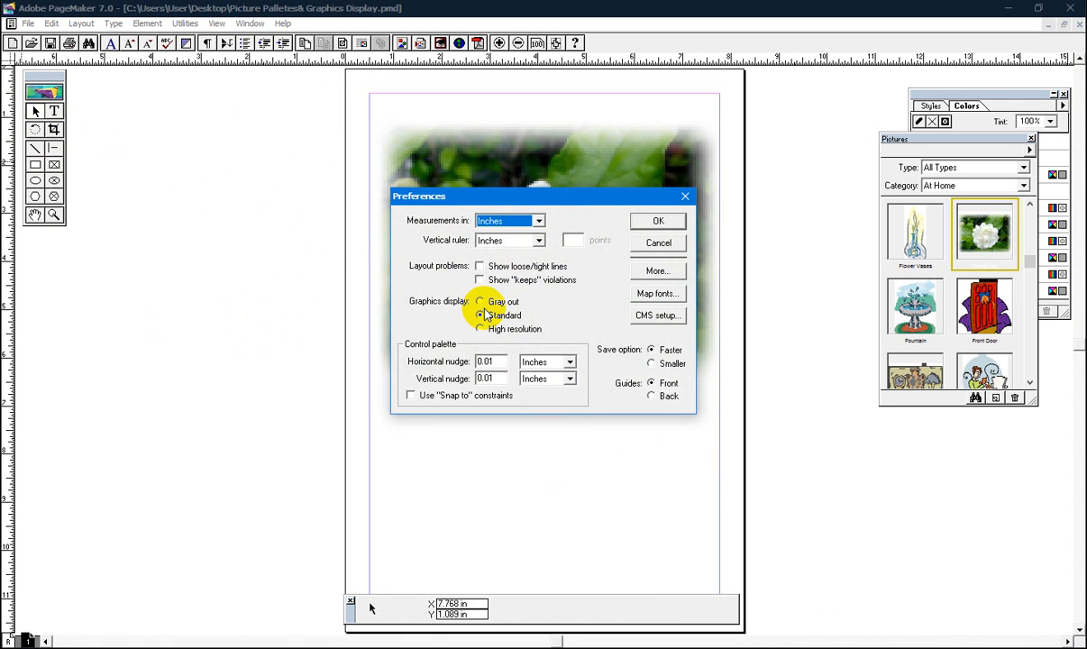
{"action": "left_click_drag", "start_coordinate": [507, 196], "coordinate": [347, 183]}
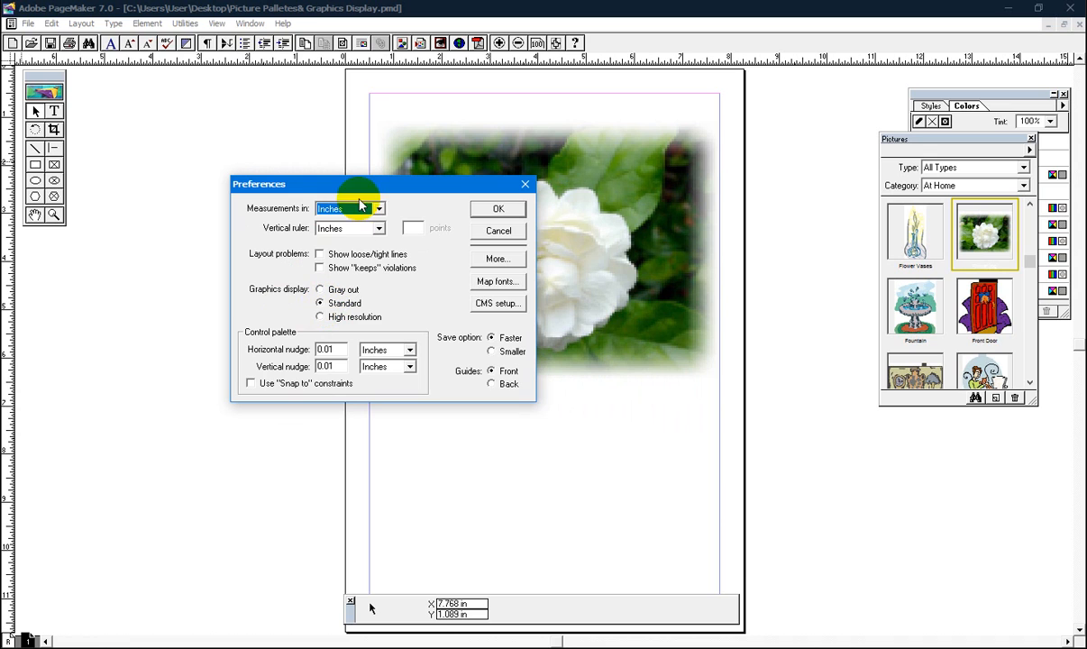
{"action": "left_click_drag", "start_coordinate": [371, 183], "coordinate": [217, 242]}
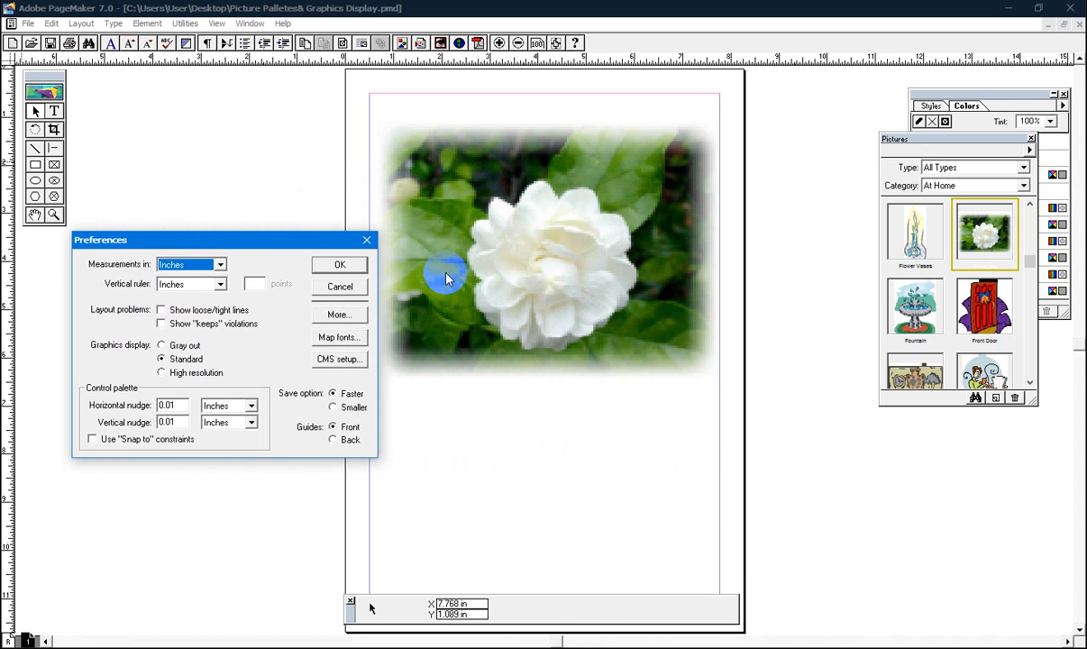
{"action": "left_click", "coordinate": [160, 346]}
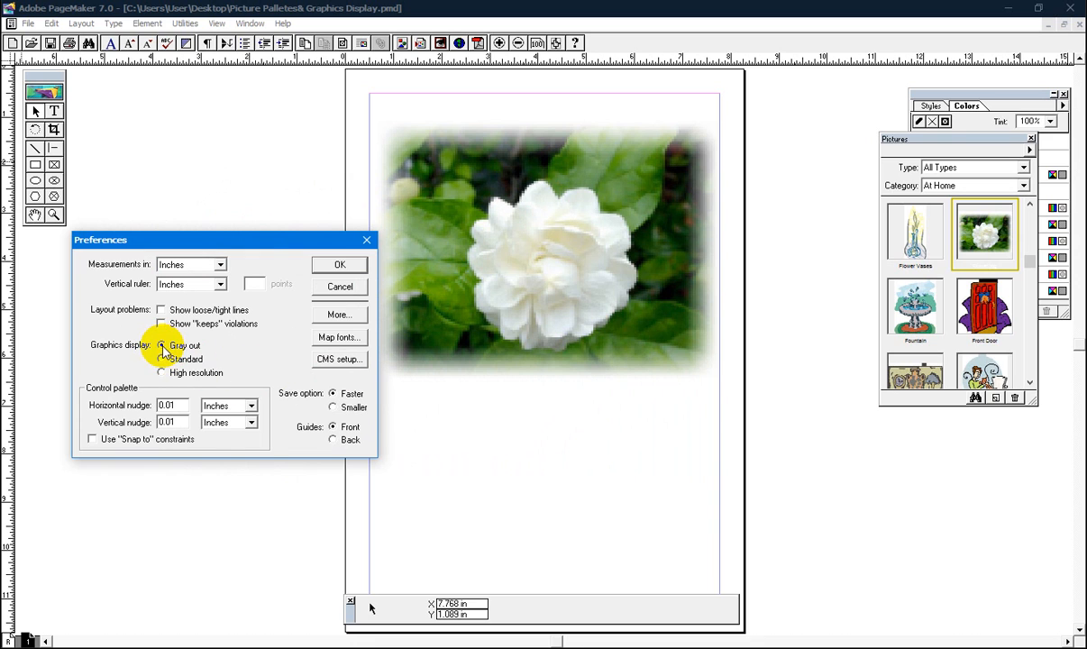
{"action": "left_click", "coordinate": [340, 266]}
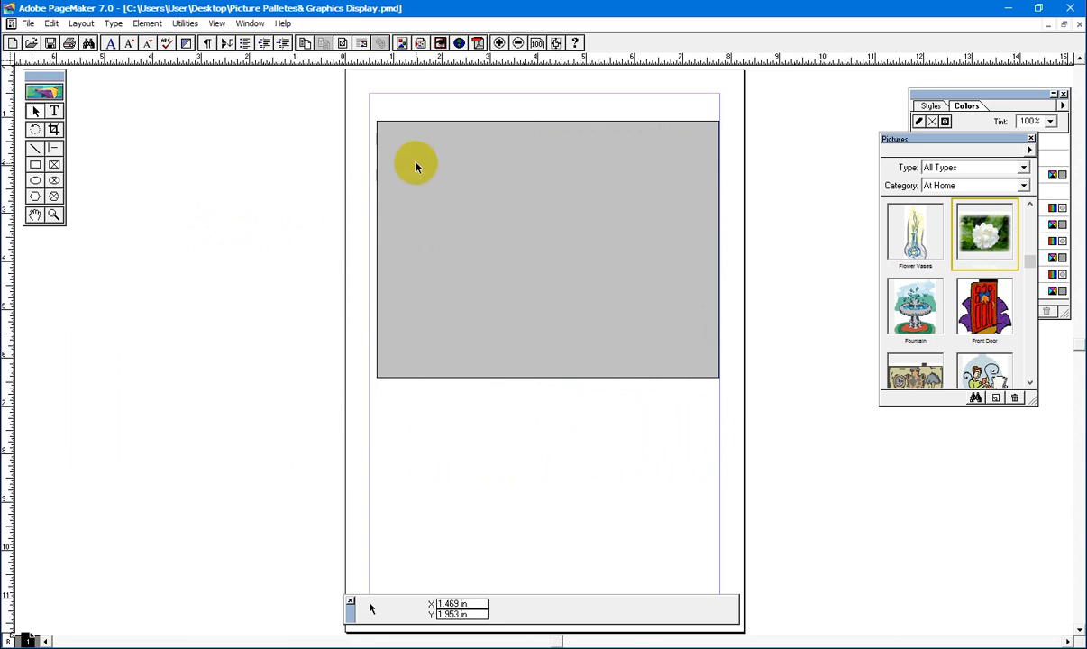
{"action": "left_click_drag", "start_coordinate": [526, 276], "coordinate": [530, 302]}
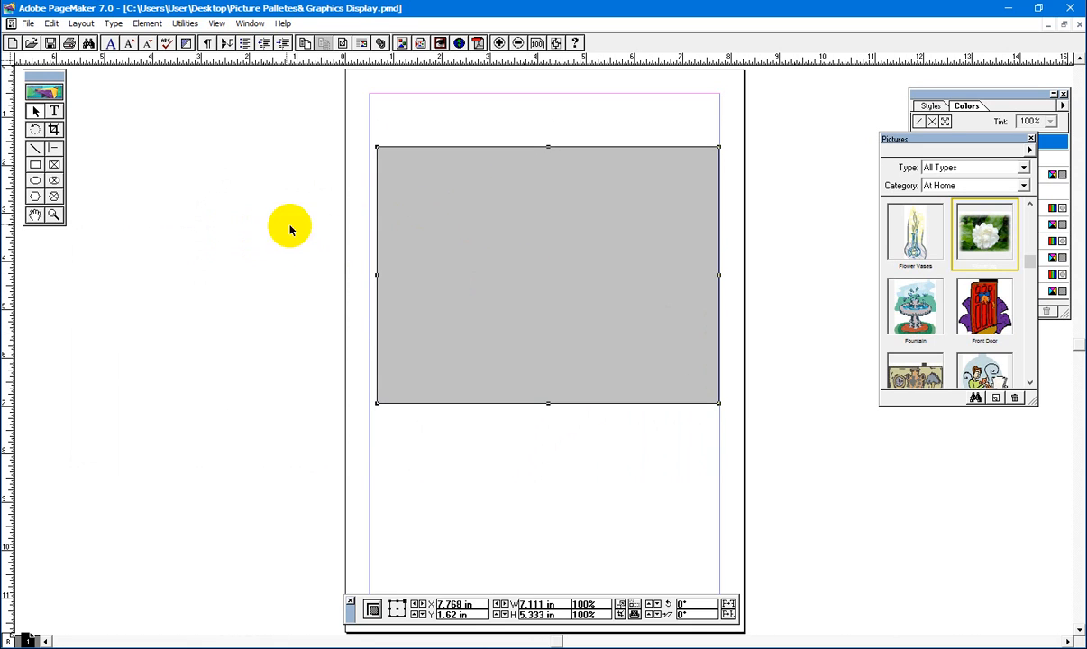
Set the graphics display preference to High resolution and move the flower picture up against the left margin
{"action": "left_click", "coordinate": [25, 23]}
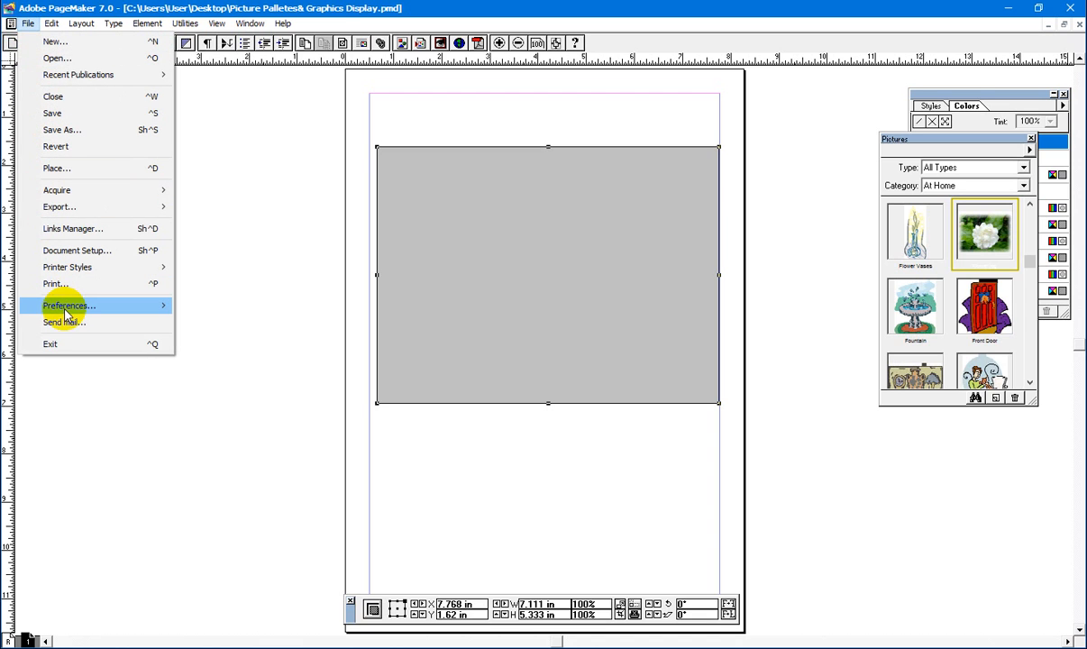
{"action": "mouse_move", "coordinate": [68, 307]}
{"action": "left_click", "coordinate": [207, 307]}
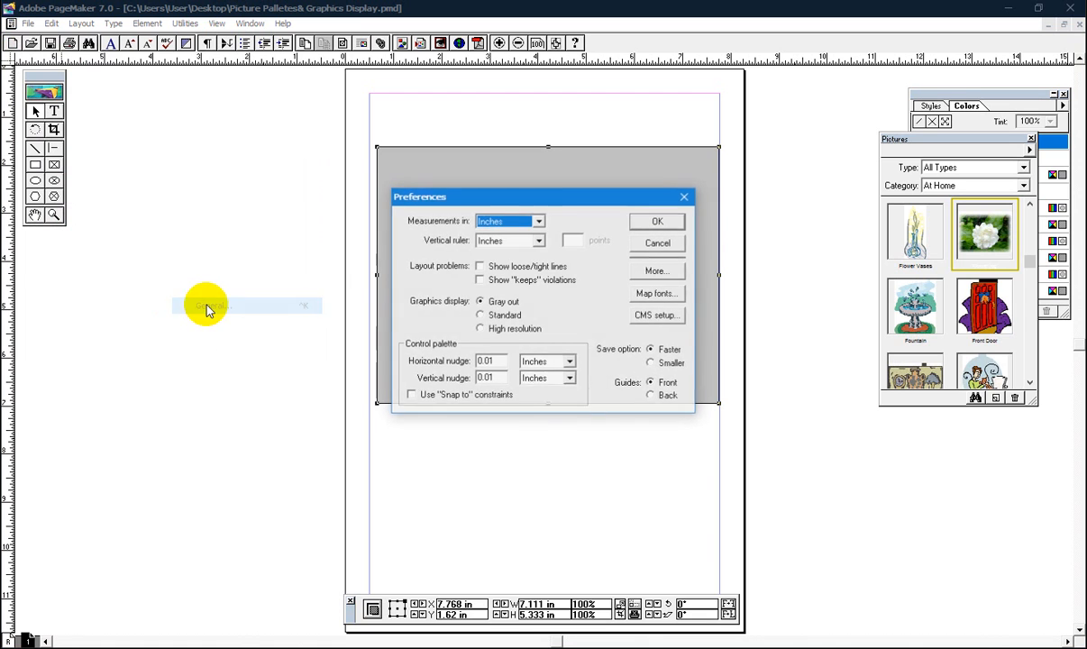
{"action": "left_click_drag", "start_coordinate": [534, 183], "coordinate": [300, 171]}
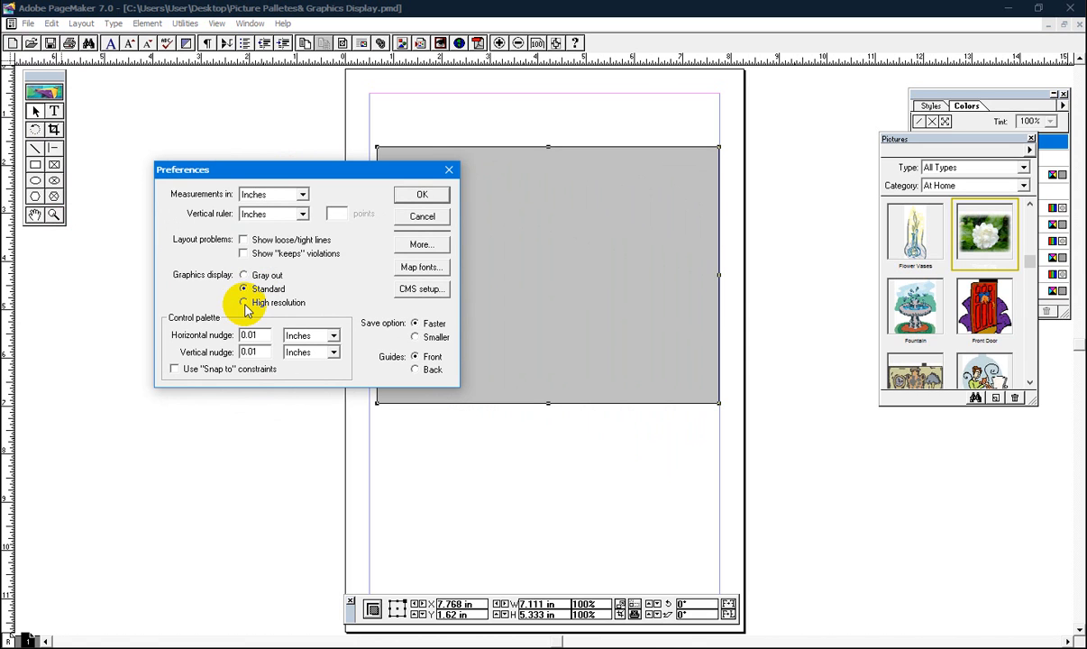
{"action": "left_click", "coordinate": [417, 195]}
{"action": "left_click_drag", "start_coordinate": [543, 261], "coordinate": [567, 297]}
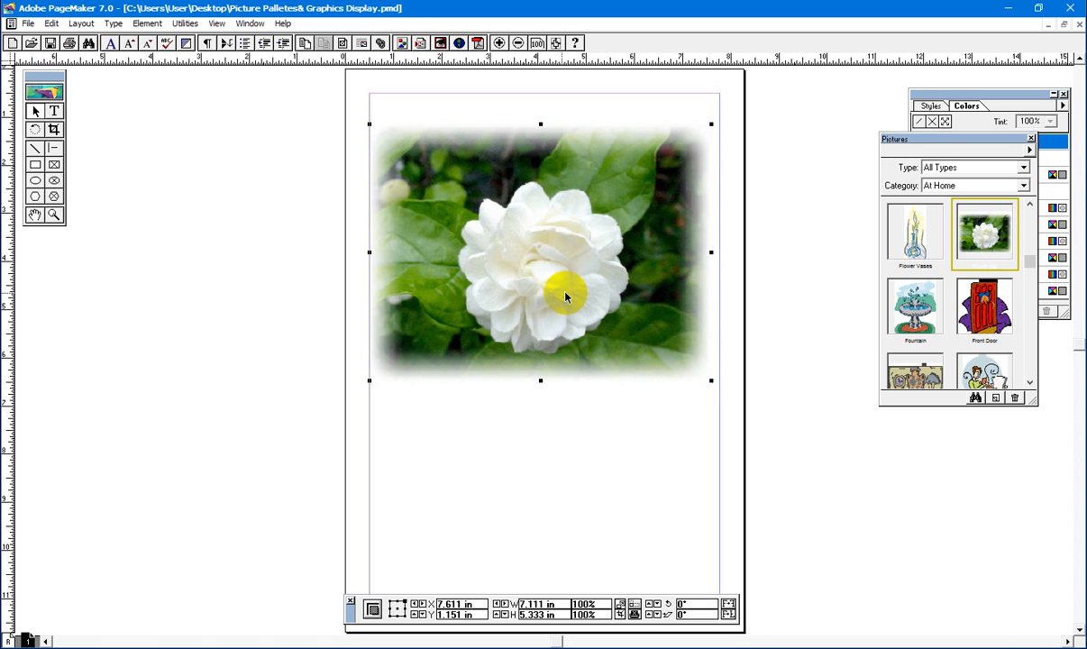
Review the graphics display setting in the general preferences
{"action": "left_click", "coordinate": [30, 24]}
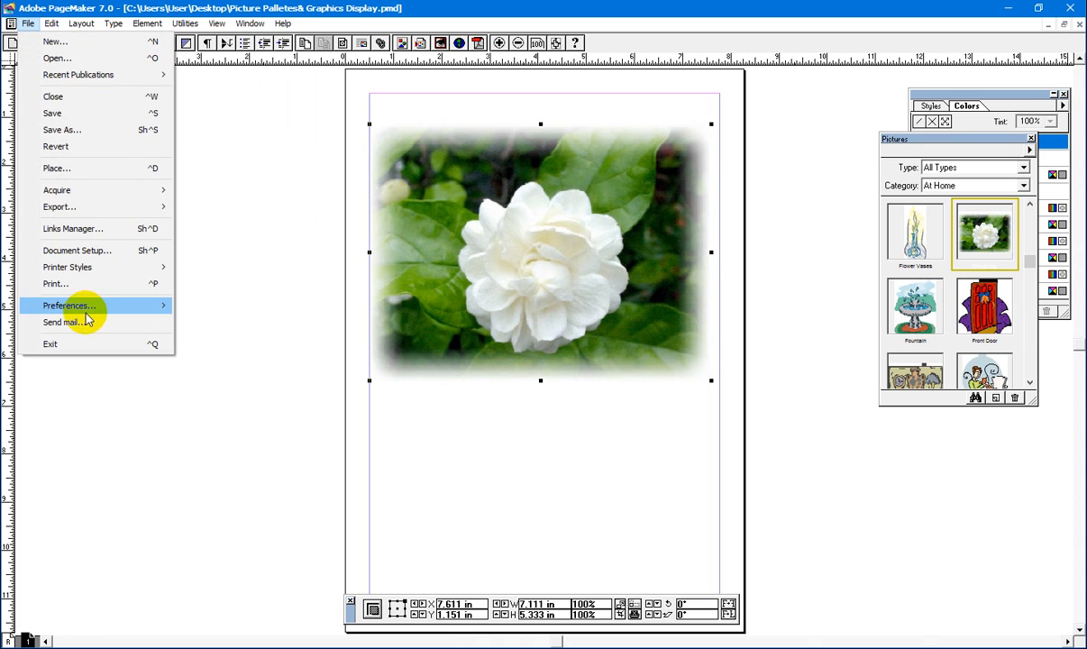
{"action": "mouse_move", "coordinate": [100, 307]}
{"action": "left_click", "coordinate": [242, 308]}
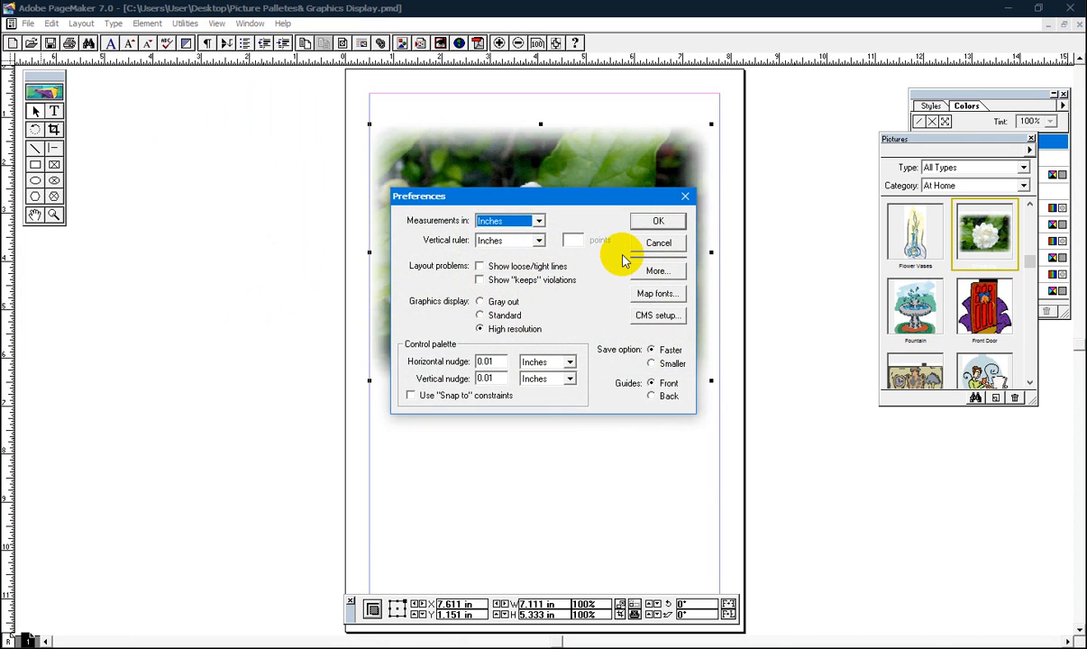
{"action": "left_click", "coordinate": [658, 221]}
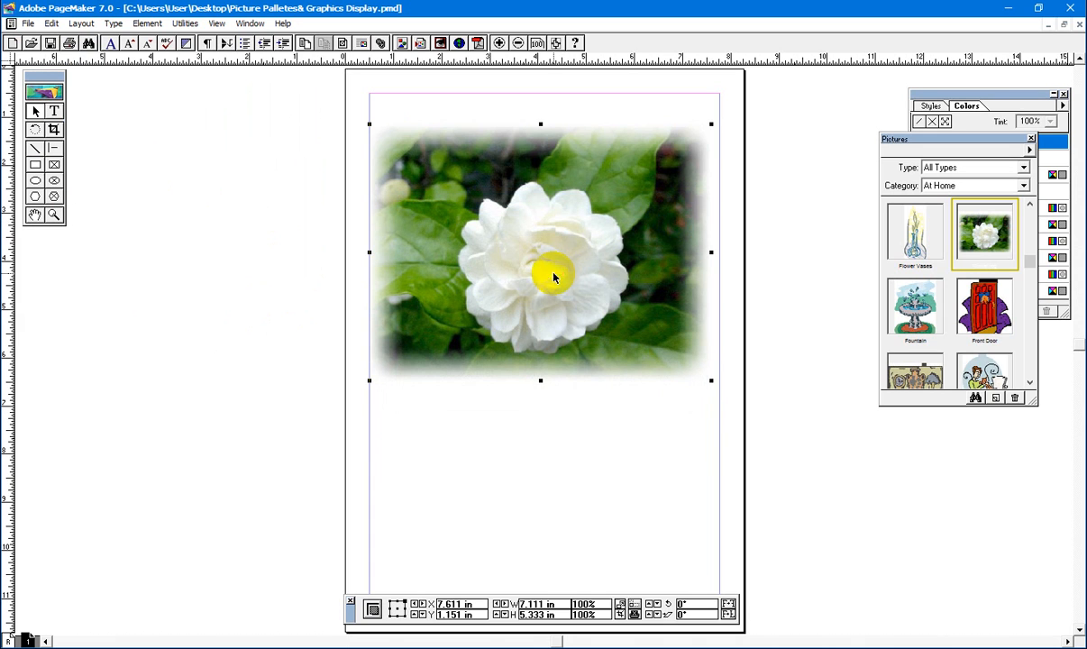
Delete the flower picture from the page and remove Flower.jpg from the picture palette
{"action": "mouse_move", "coordinate": [554, 278]}
{"action": "left_mouse_down"}
{"action": "mouse_move", "coordinate": [564, 381]}
{"action": "mouse_move", "coordinate": [562, 297]}
{"action": "left_mouse_up"}
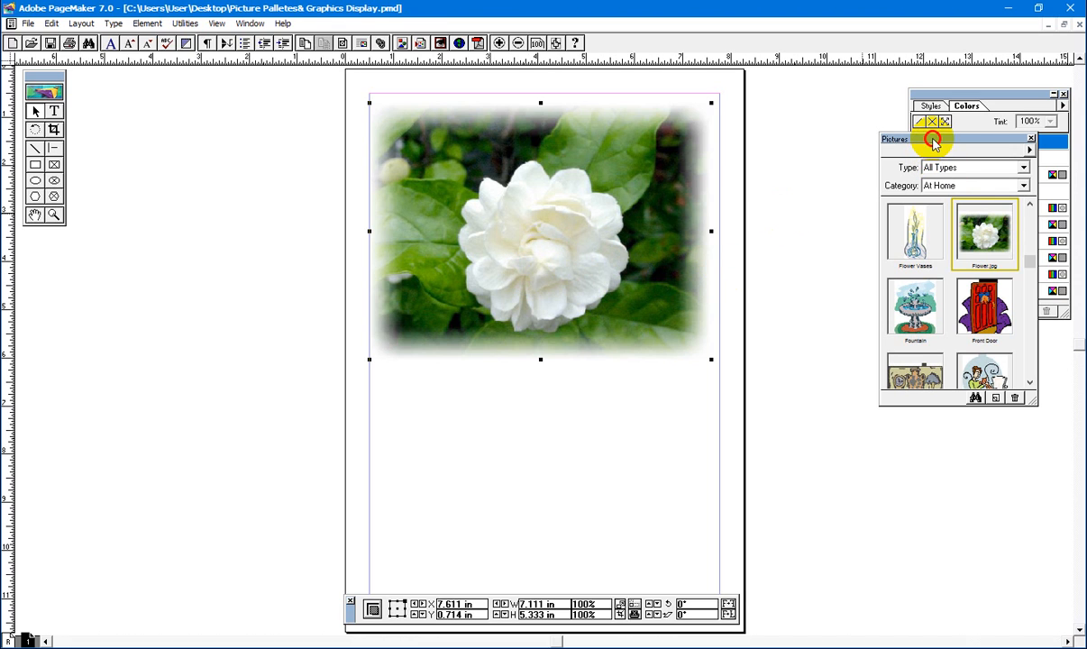
{"action": "left_click_drag", "start_coordinate": [933, 142], "coordinate": [937, 181]}
{"action": "left_click_drag", "start_coordinate": [571, 274], "coordinate": [578, 313]}
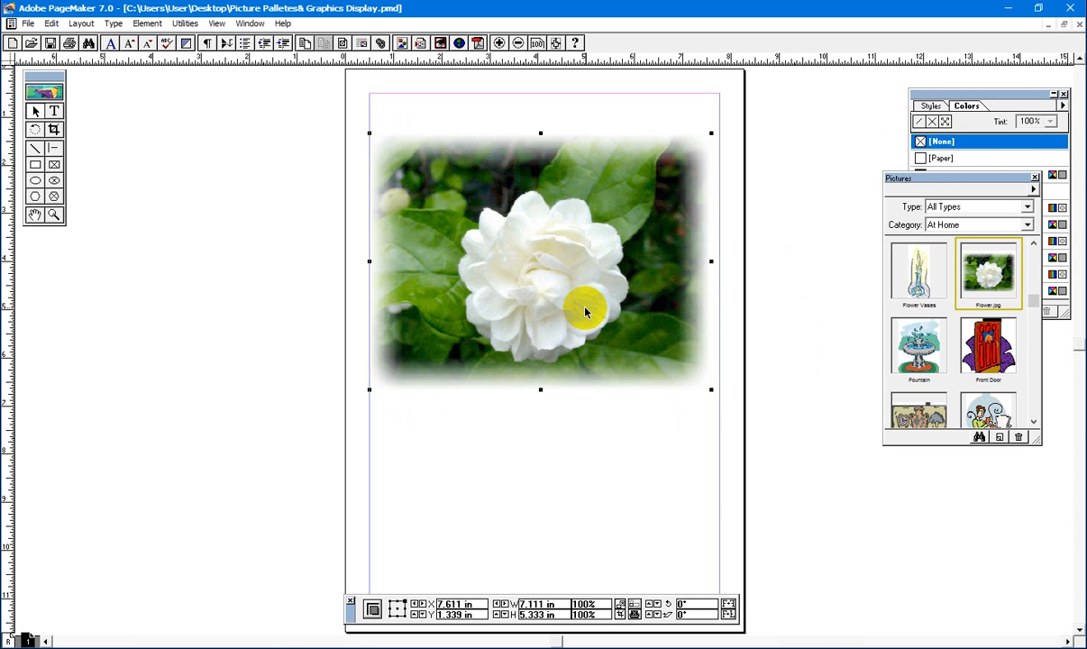
{"action": "key", "text": "Delete"}
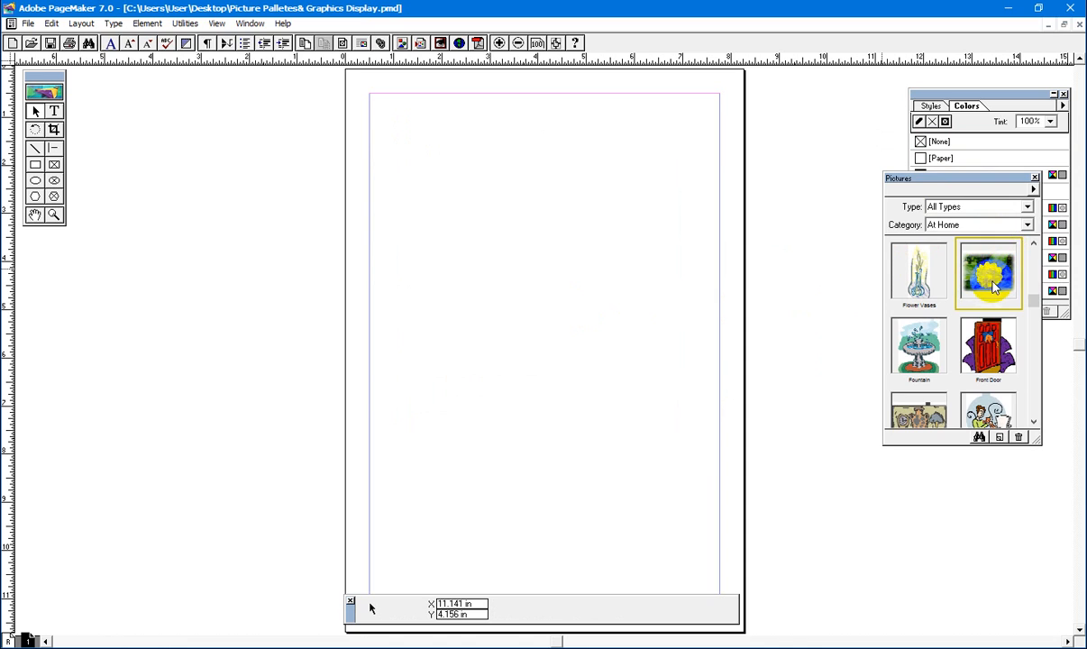
{"action": "left_click_drag", "start_coordinate": [932, 178], "coordinate": [918, 151]}
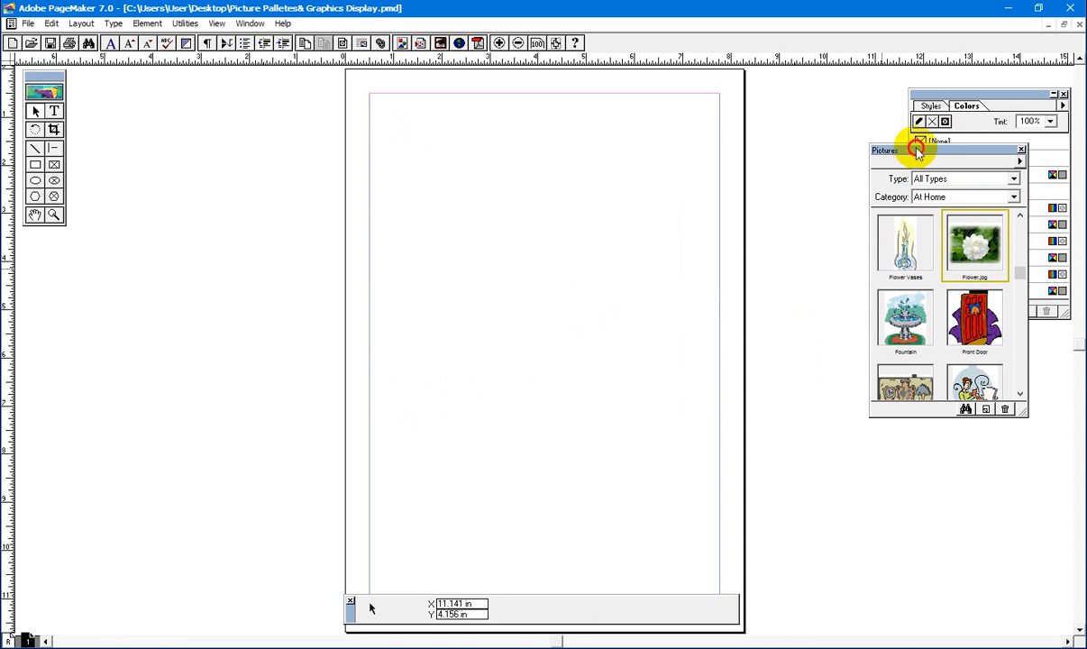
{"action": "left_click", "coordinate": [1007, 410]}
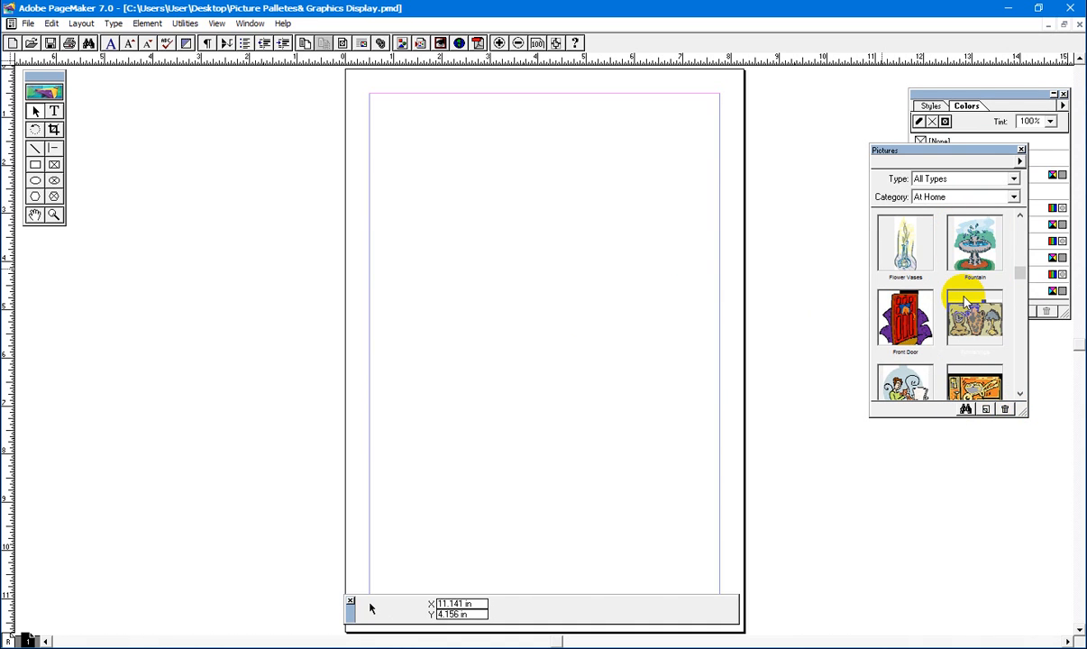
Add the image arakan-flag.jpg to the At Home category of the picture palette
{"action": "left_click", "coordinate": [986, 410]}
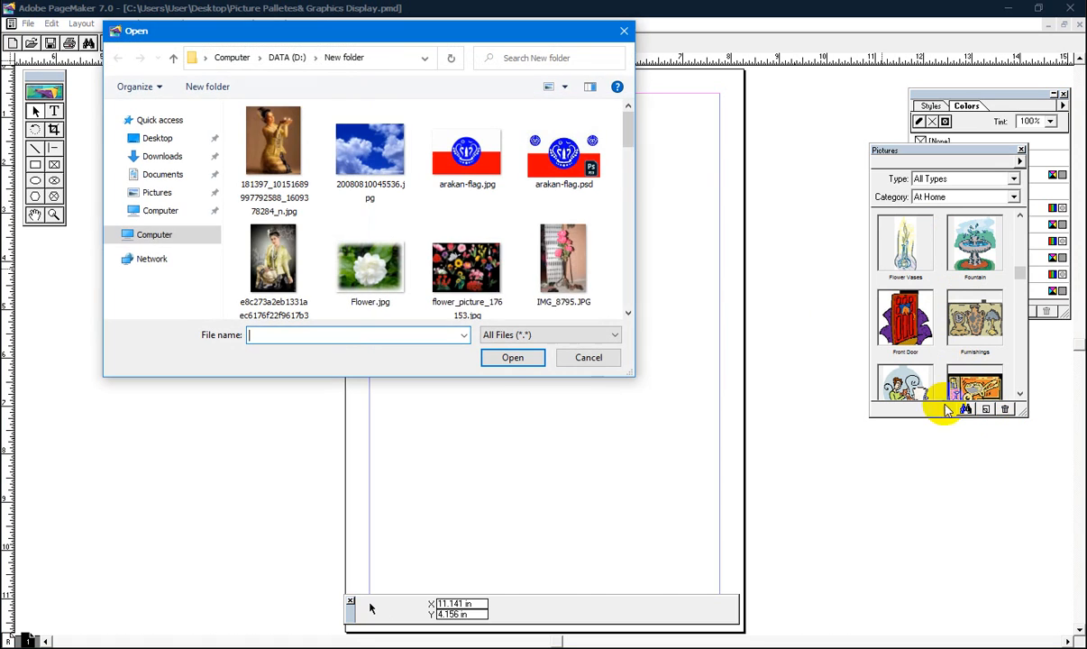
{"action": "left_click", "coordinate": [468, 167]}
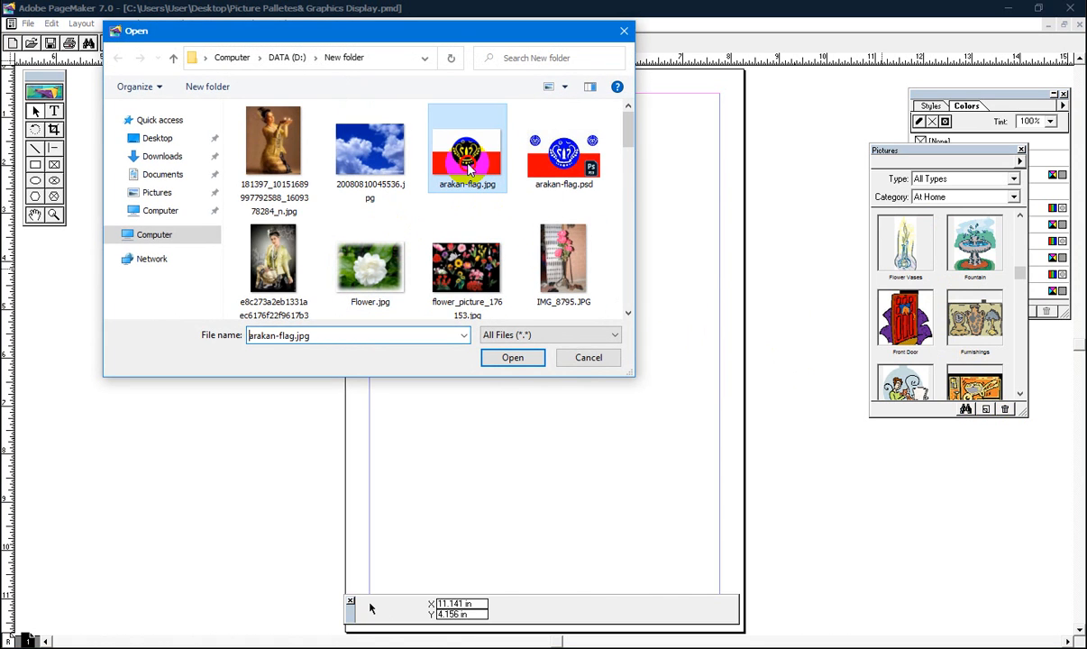
{"action": "left_click", "coordinate": [510, 358]}
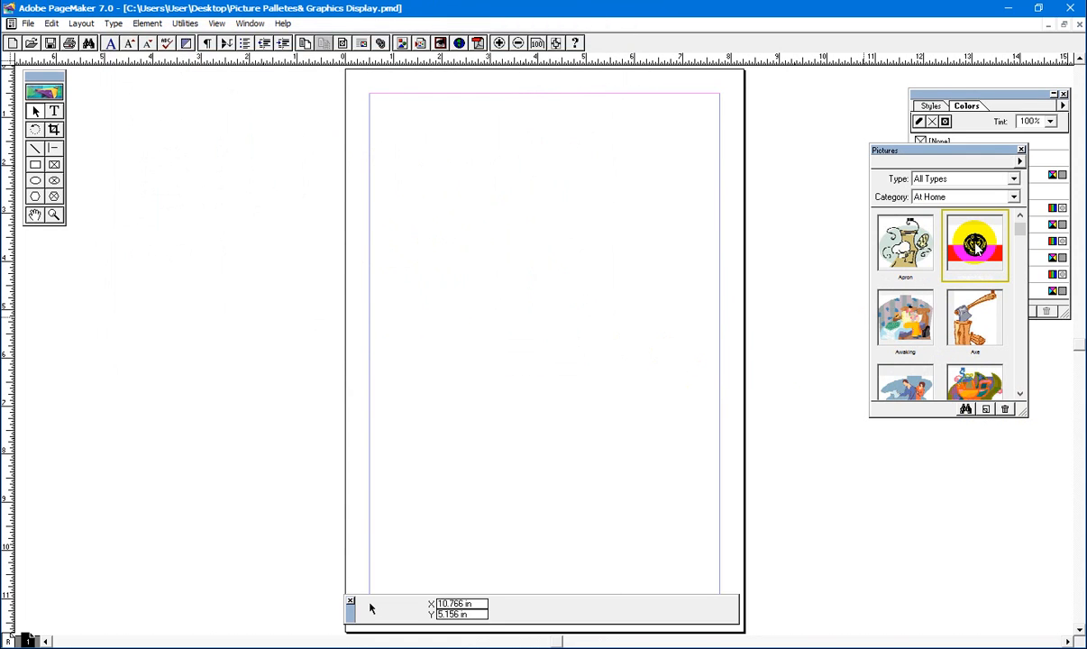
Place the arakan-flag picture from the picture palette on the page and position it in the upper half, between the margins
{"action": "left_click_drag", "start_coordinate": [976, 248], "coordinate": [443, 200]}
{"action": "left_click_drag", "start_coordinate": [507, 308], "coordinate": [488, 291]}
{"action": "left_click_drag", "start_coordinate": [510, 254], "coordinate": [515, 231]}
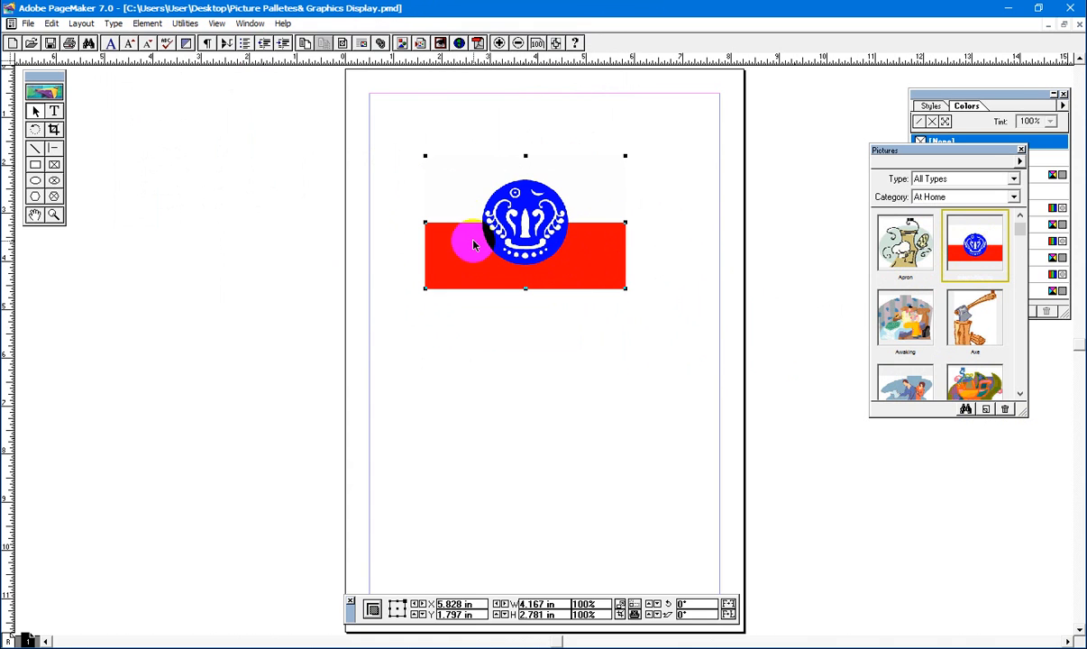
{"action": "left_click_drag", "start_coordinate": [399, 134], "coordinate": [629, 311]}
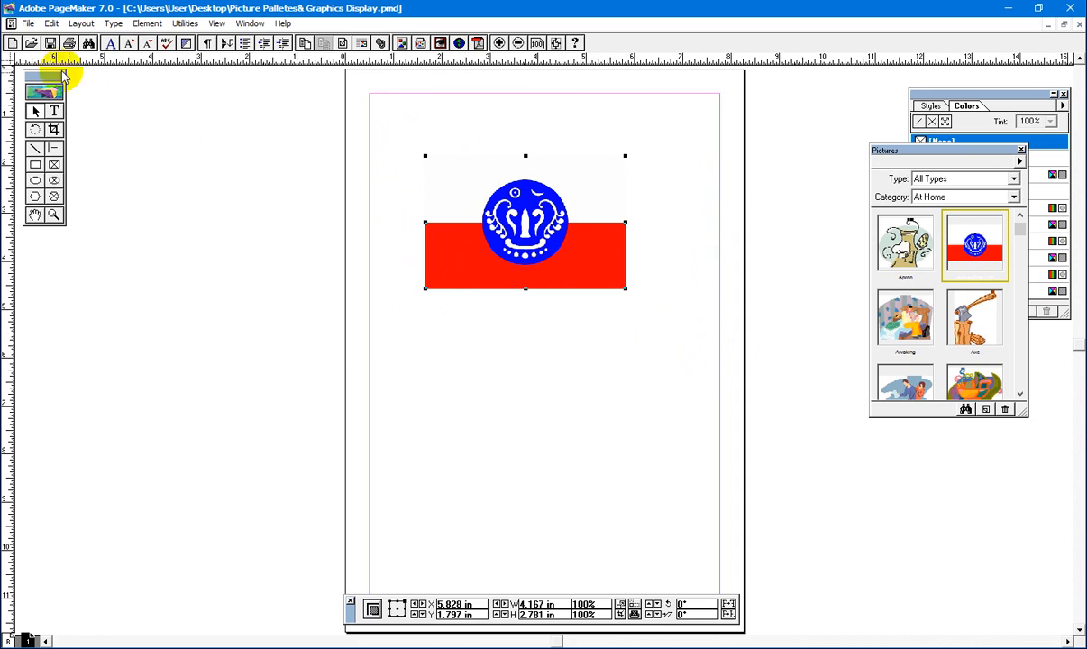
Set the graphics display preference to Standard
{"action": "left_click", "coordinate": [26, 24]}
{"action": "mouse_move", "coordinate": [162, 304]}
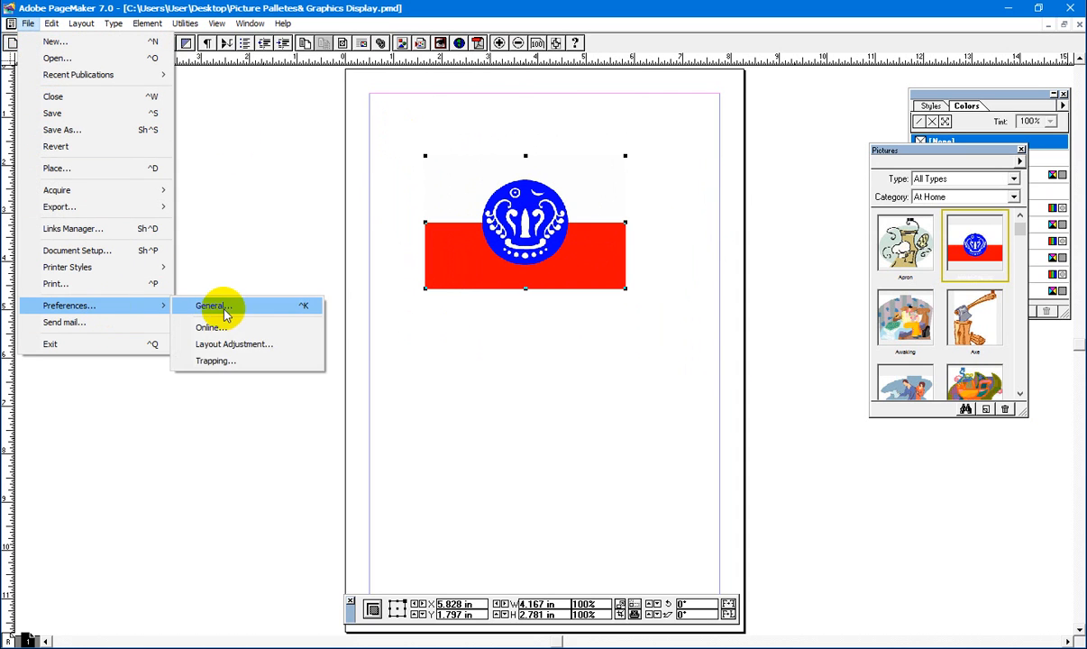
{"action": "left_click", "coordinate": [225, 303]}
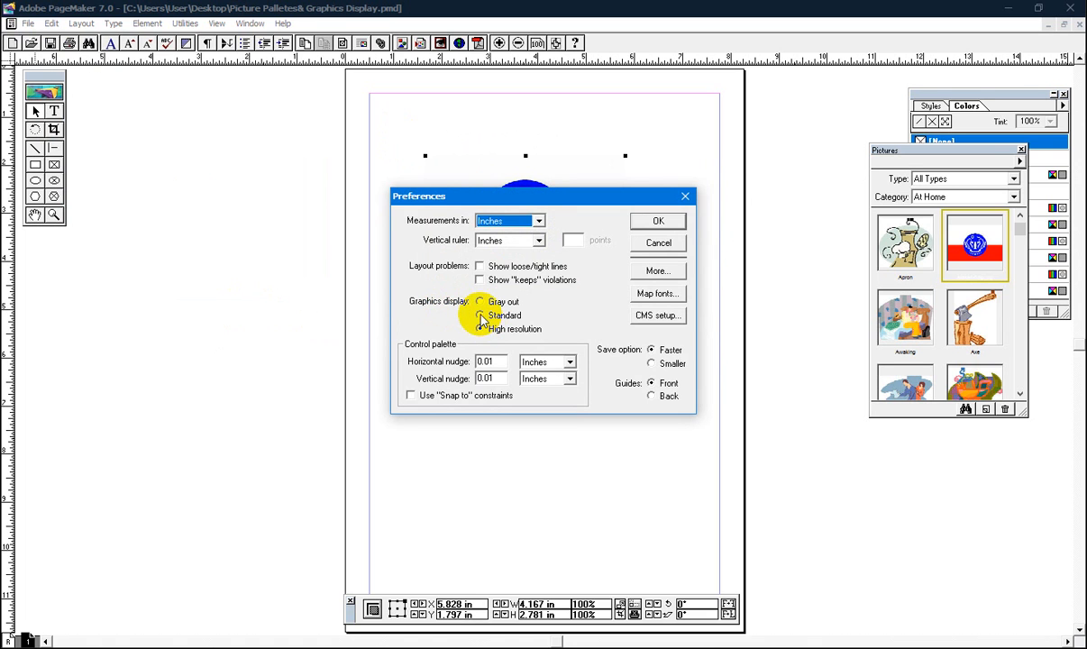
{"action": "left_click", "coordinate": [481, 316]}
{"action": "left_click", "coordinate": [661, 220]}
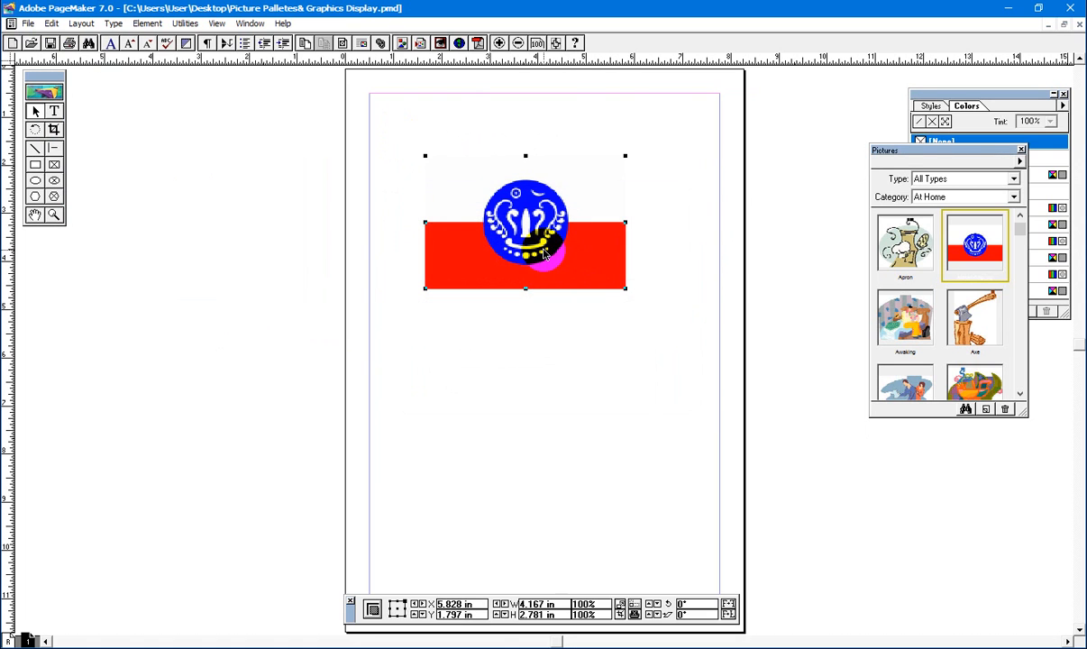
Enlarge the flag picture to about 9 by 5.8 in and move it so it spans the page width
{"action": "left_click_drag", "start_coordinate": [626, 288], "coordinate": [709, 480]}
{"action": "left_click_drag", "start_coordinate": [425, 481], "coordinate": [276, 434]}
{"action": "left_click_drag", "start_coordinate": [529, 293], "coordinate": [551, 271]}
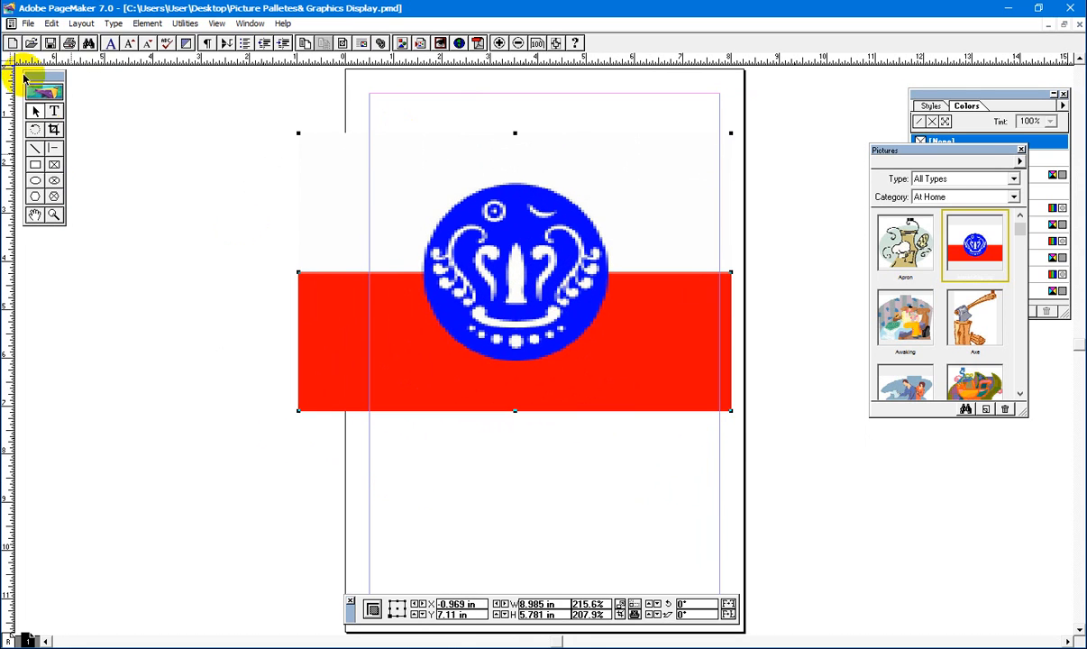
Set the graphics display preference to High resolution and move the enlarged flag picture slightly up and to the right
{"action": "left_click", "coordinate": [27, 22]}
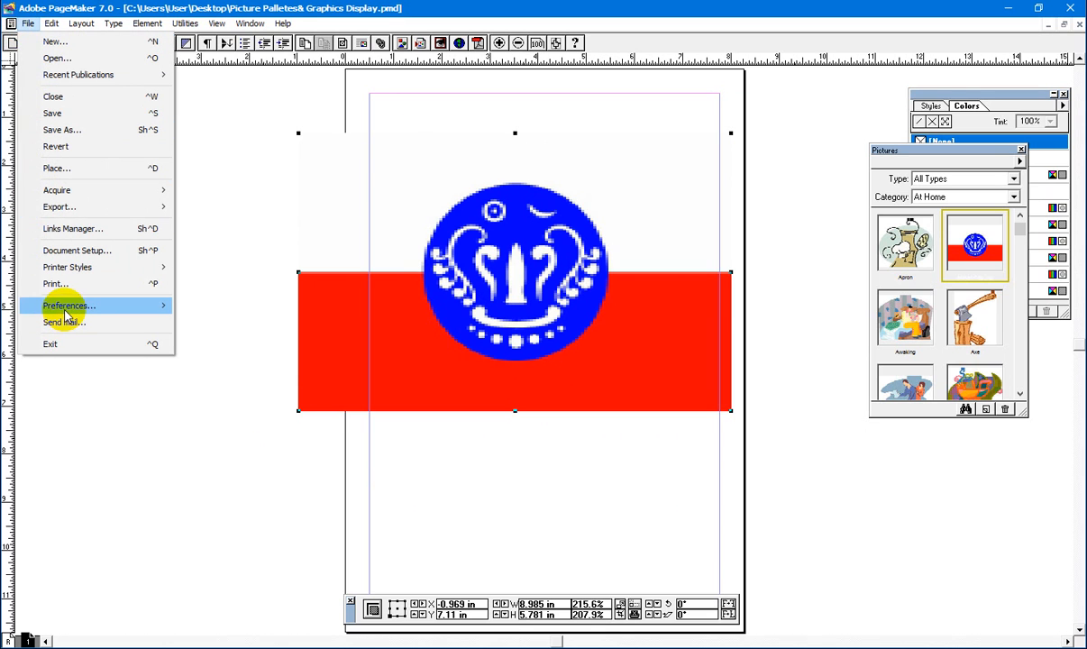
{"action": "mouse_move", "coordinate": [167, 303]}
{"action": "left_click", "coordinate": [216, 305]}
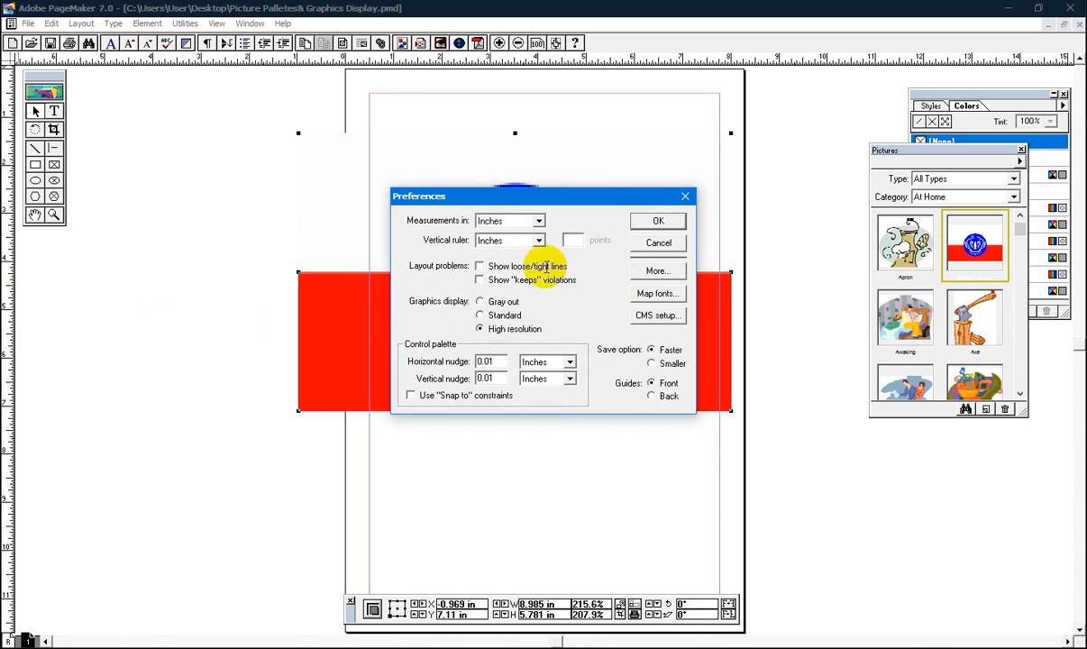
{"action": "left_click", "coordinate": [652, 224]}
{"action": "left_click_drag", "start_coordinate": [517, 307], "coordinate": [528, 296]}
{"action": "left_click_drag", "start_coordinate": [530, 311], "coordinate": [541, 301]}
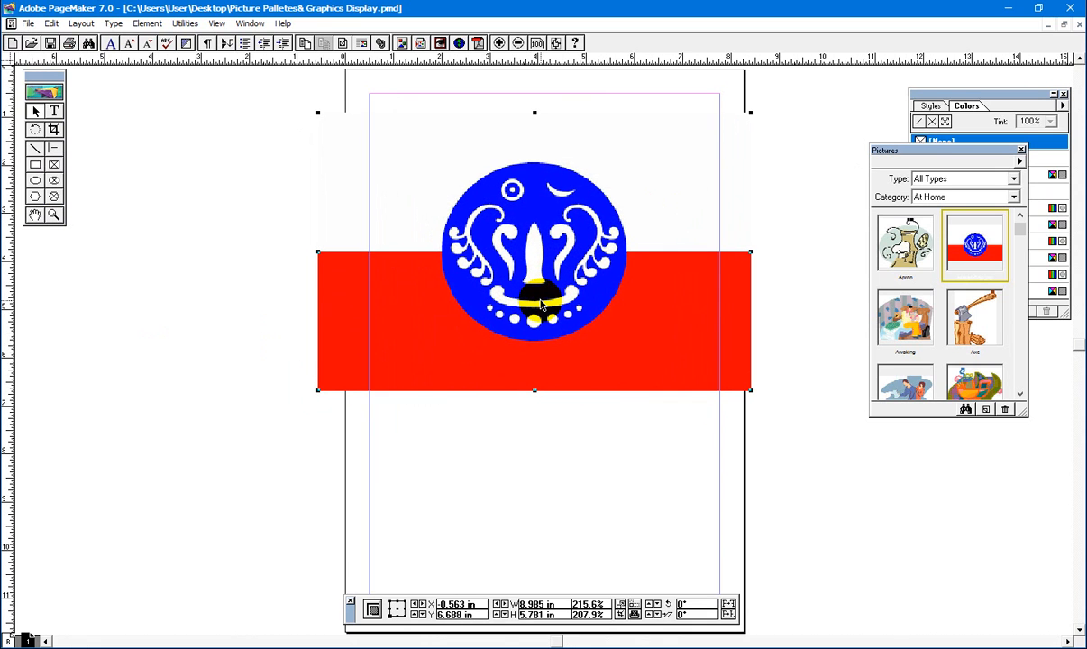